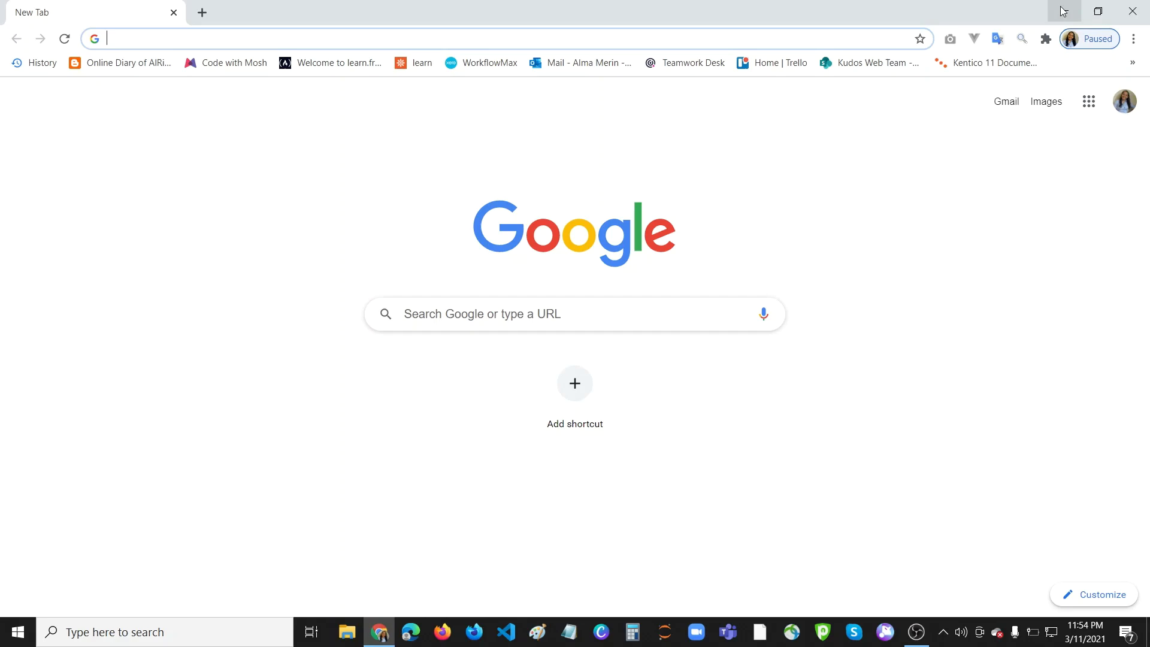
Load youtube.com in Chrome, where the video thumbnails appear as blank grey boxes
{"action": "type", "text": "youtube.com"}
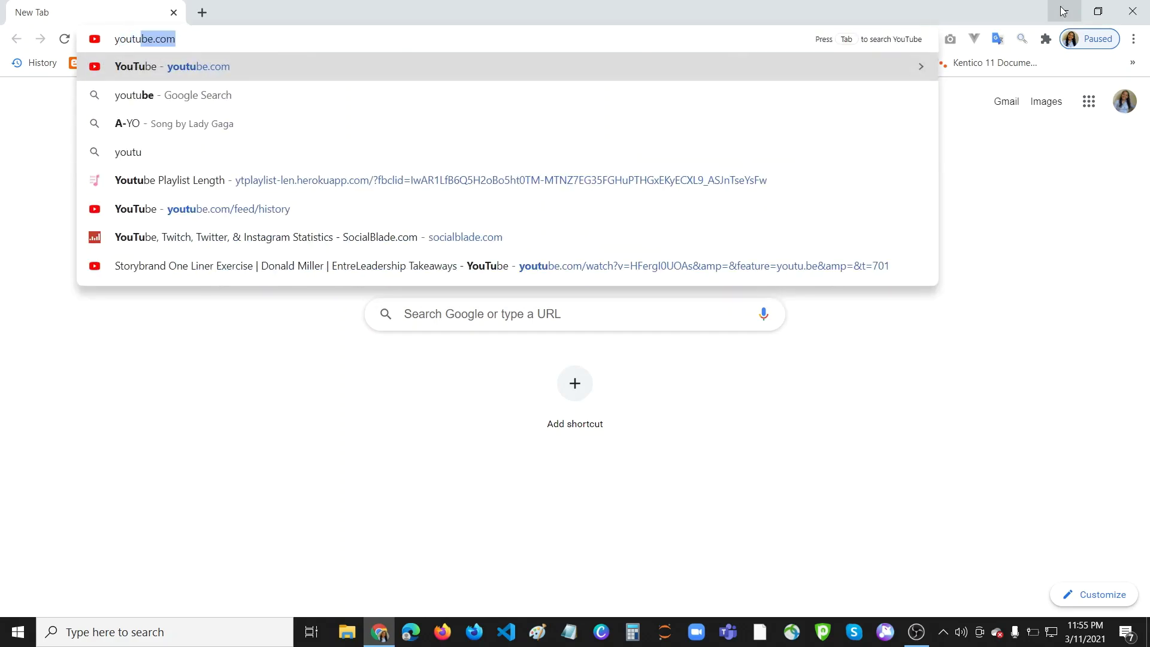
{"action": "key", "text": "Return"}
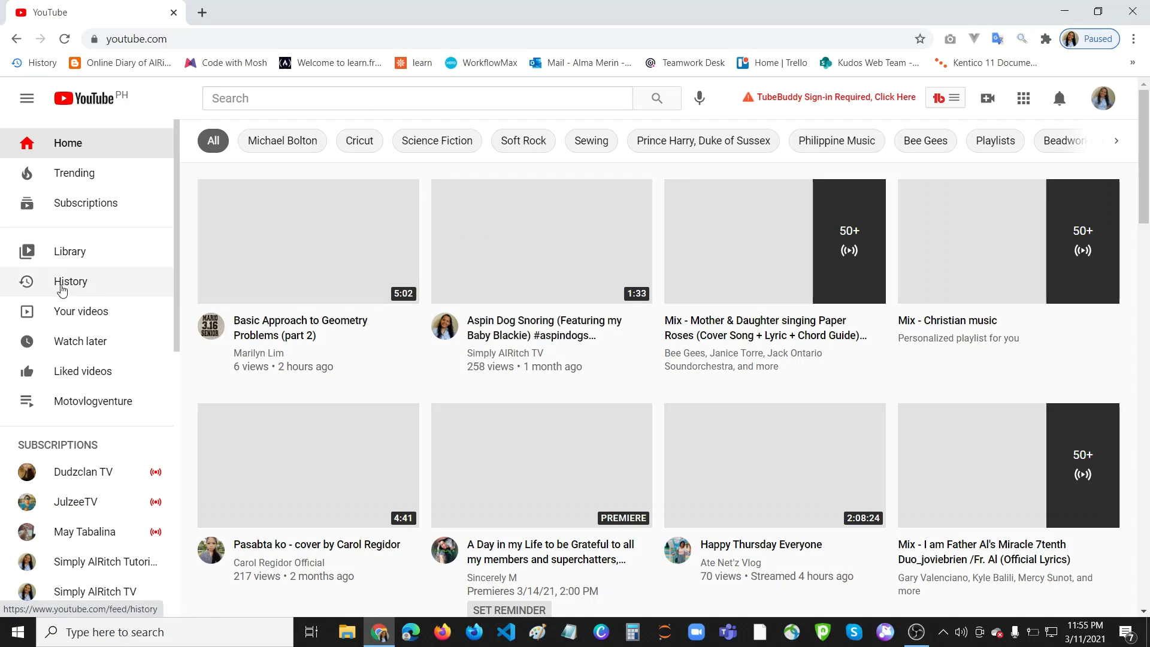
Clear all YouTube watch history, then open Watch and search history in Google My Activity
{"action": "left_click", "coordinate": [62, 286]}
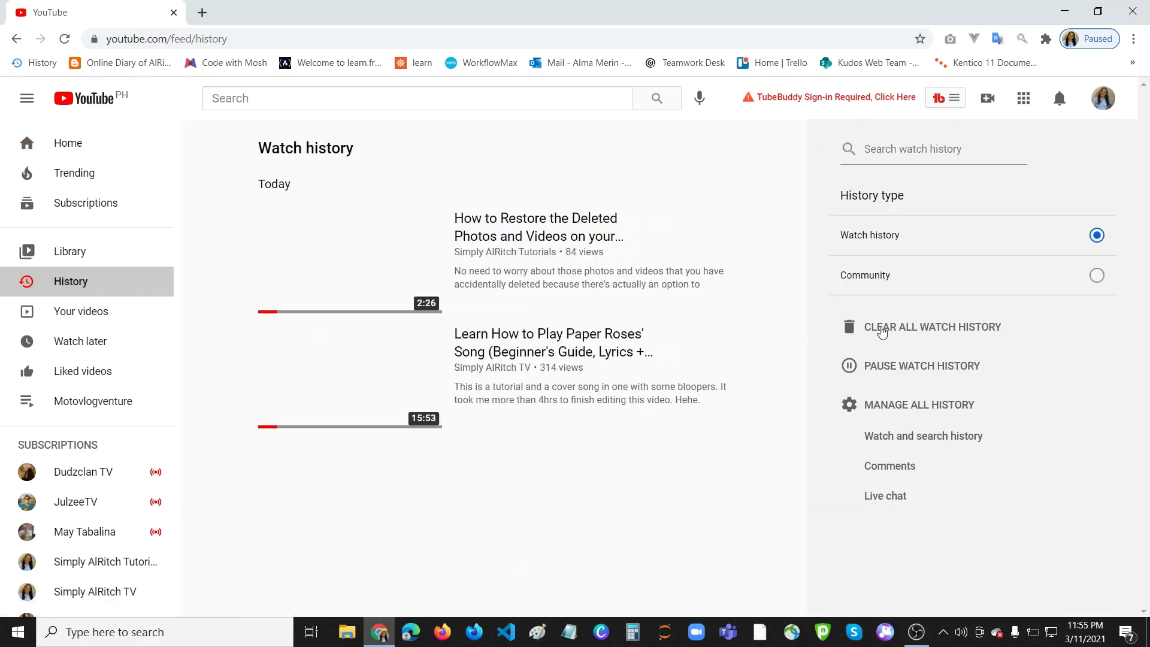
{"action": "left_click", "coordinate": [897, 329]}
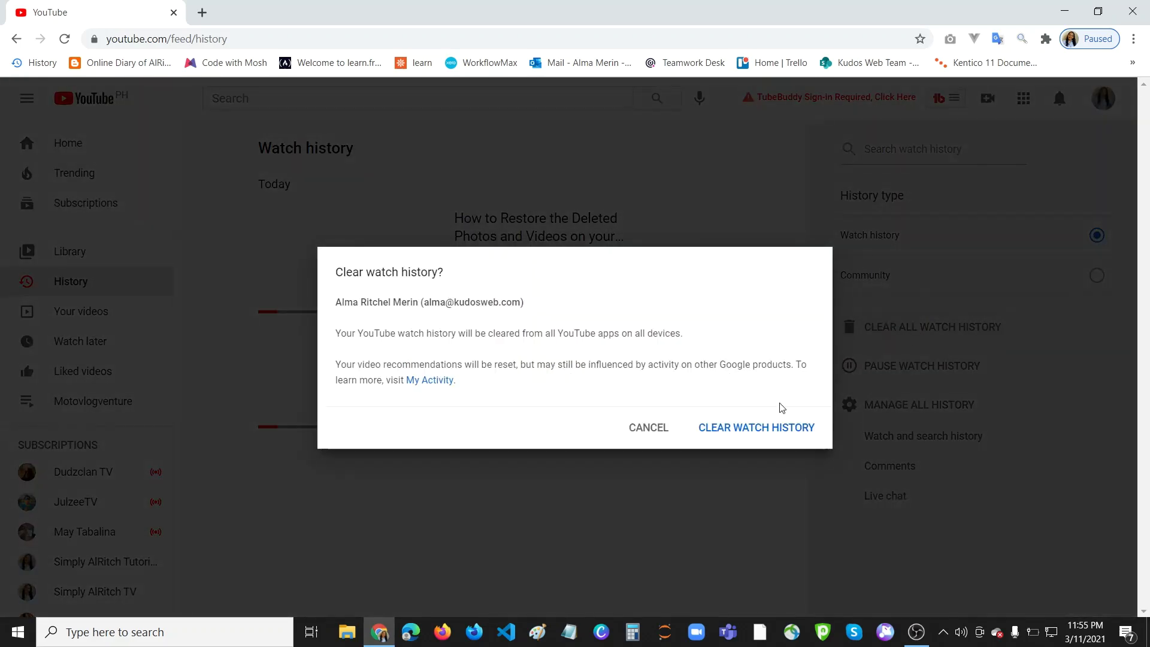
{"action": "left_click", "coordinate": [778, 425]}
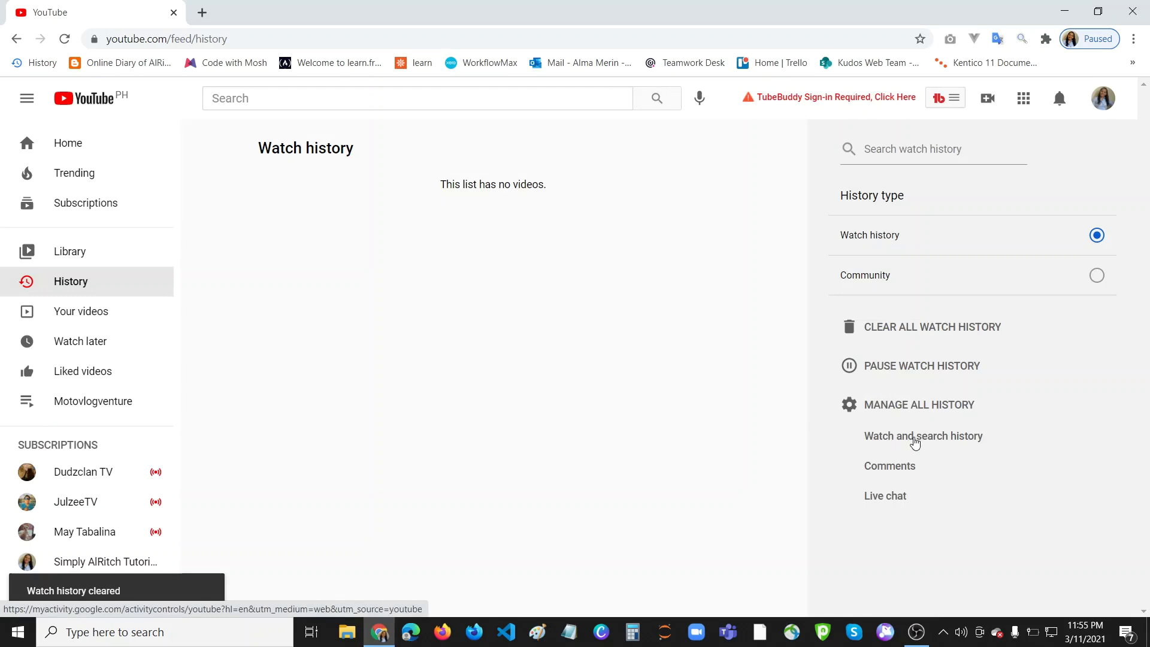
{"action": "left_click", "coordinate": [910, 440]}
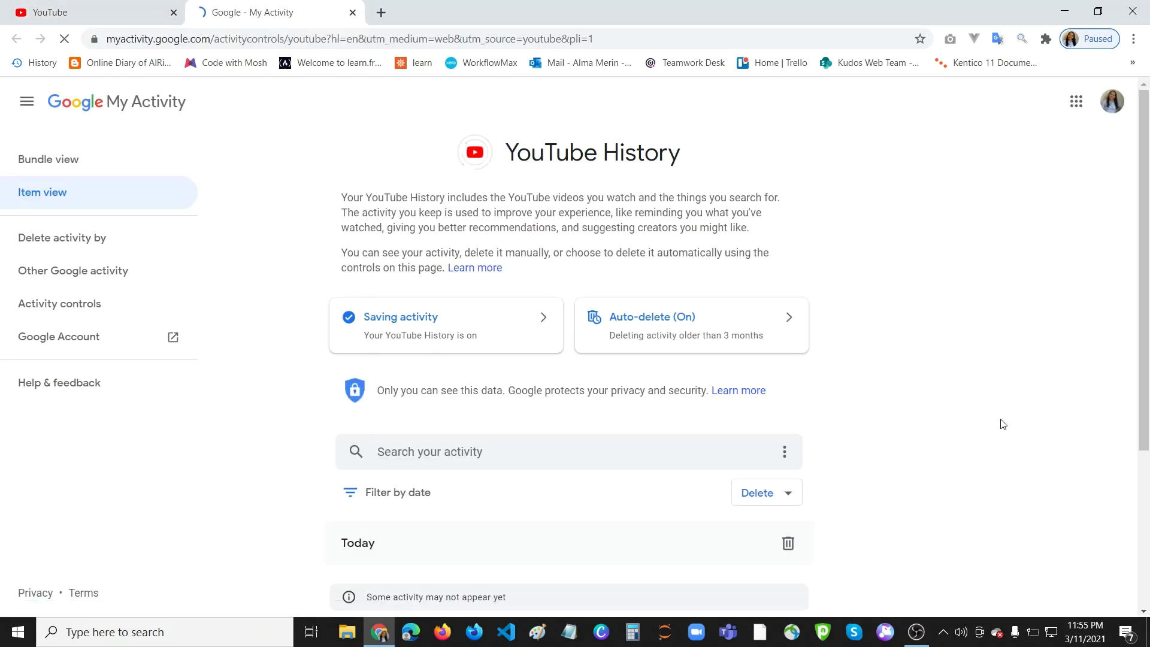
Delete all-time YouTube activity in My Activity, then go back to the YouTube tab
{"action": "left_click", "coordinate": [752, 502]}
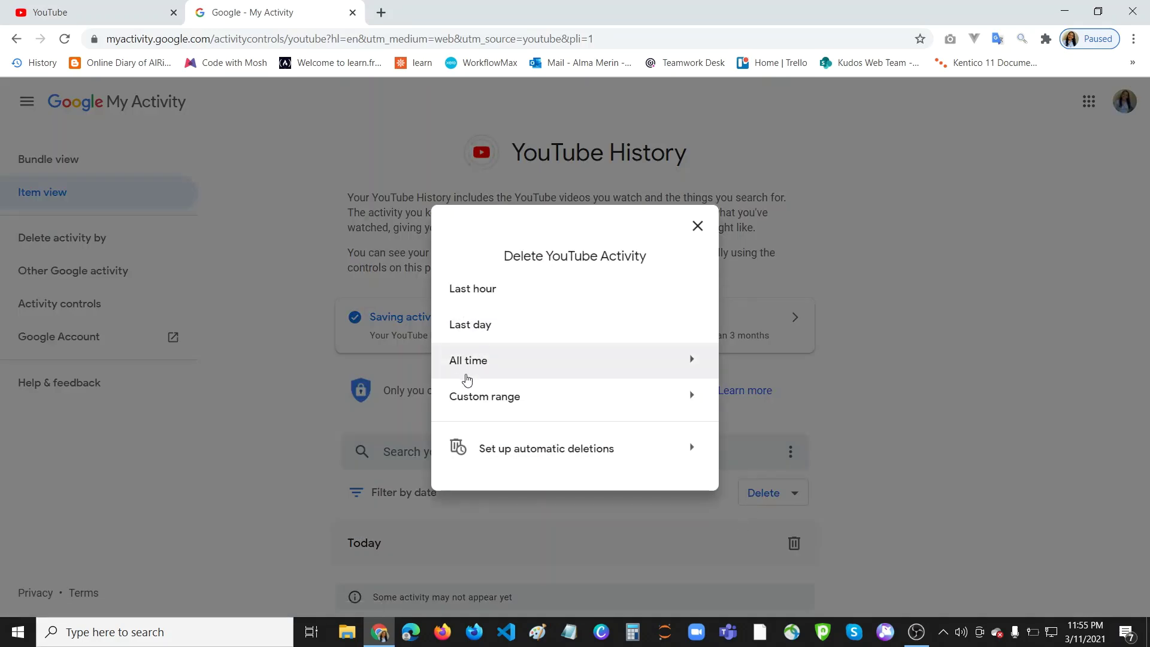
{"action": "left_click", "coordinate": [470, 371]}
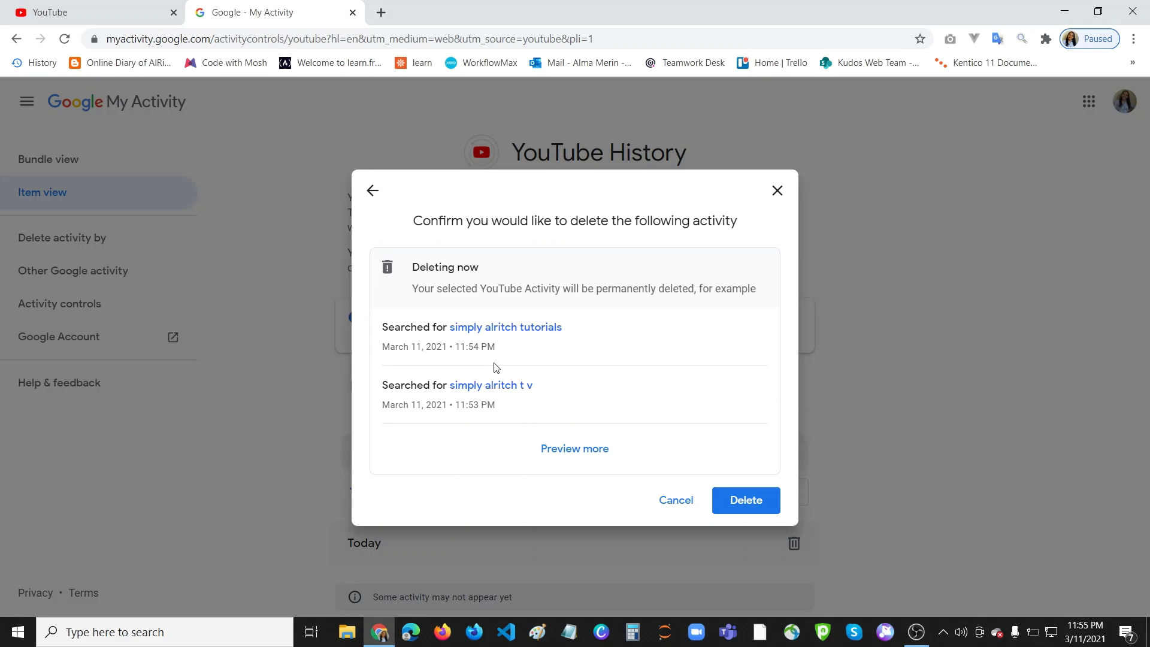
{"action": "left_click", "coordinate": [751, 504]}
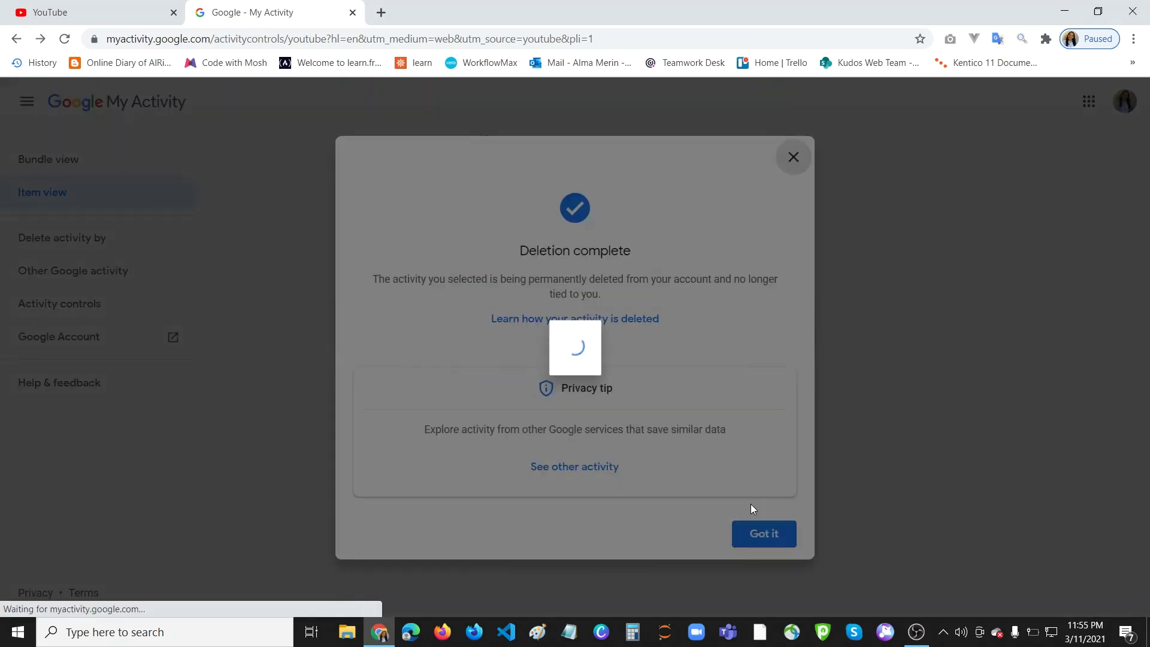
{"action": "left_click", "coordinate": [755, 535]}
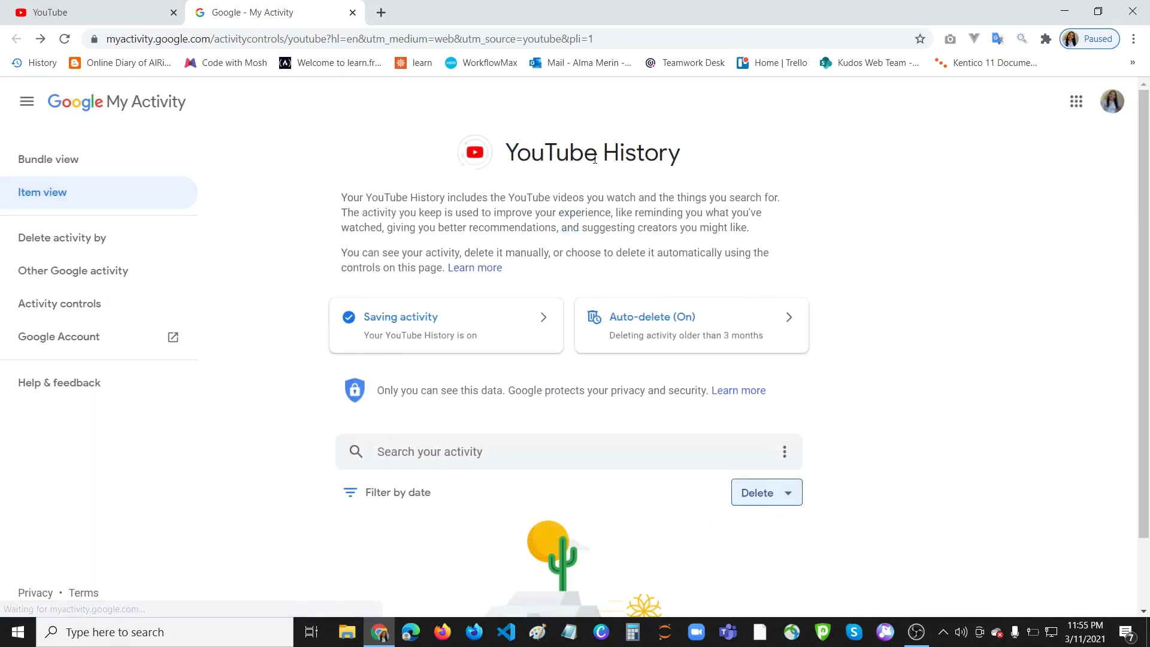
{"action": "left_click", "coordinate": [102, 8]}
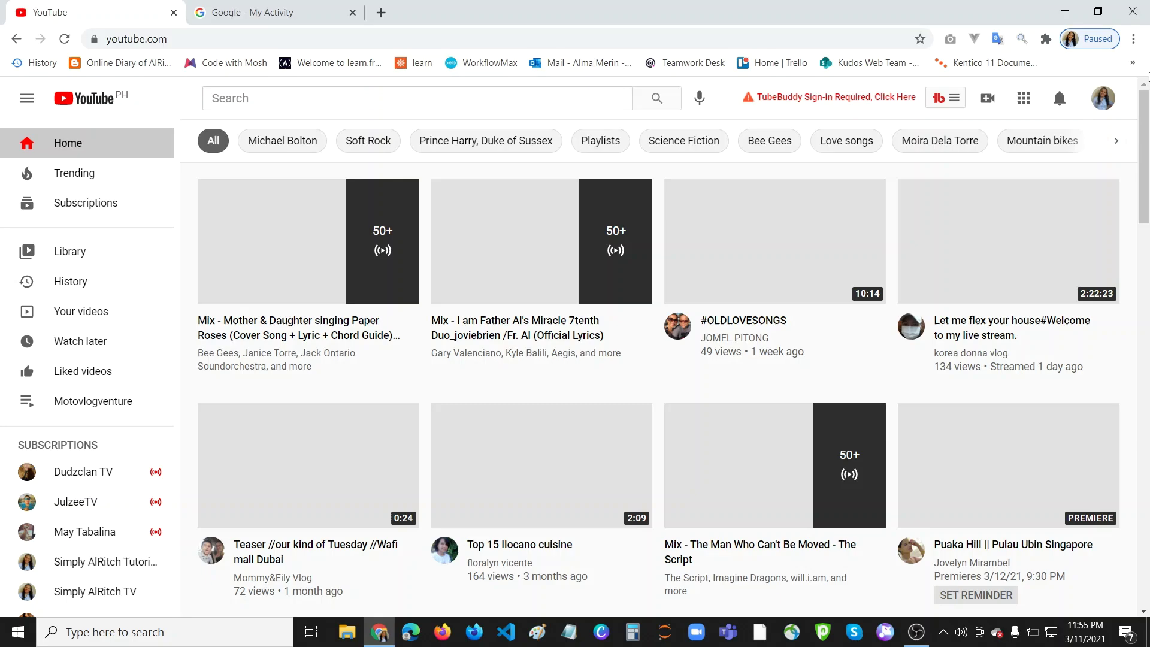
Close the Chrome window and relaunch Chrome from the taskbar
{"action": "left_click", "coordinate": [1133, 10]}
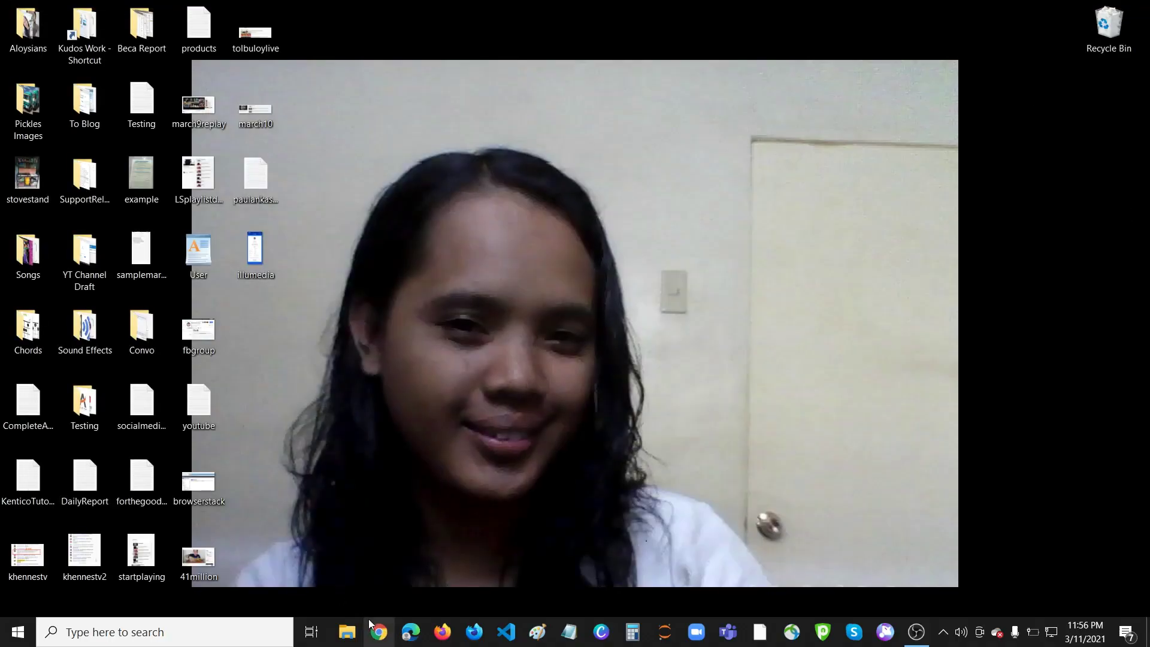
{"action": "left_click", "coordinate": [371, 627]}
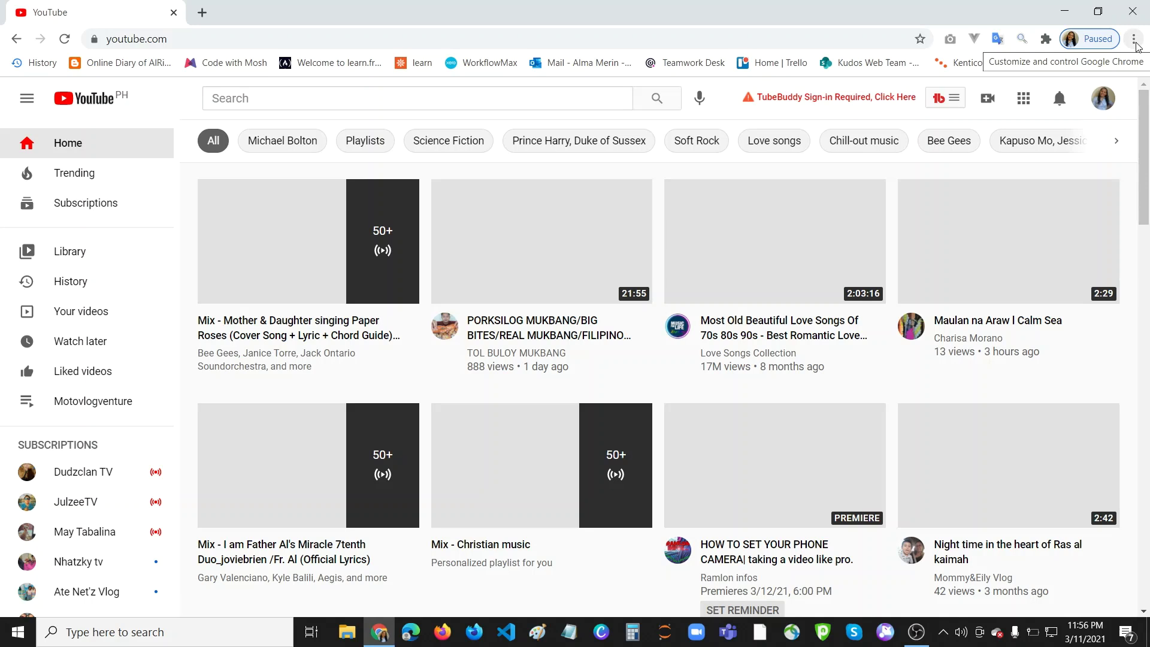
Clear Chrome's browsing data with the time range set to All time
{"action": "left_click", "coordinate": [1135, 40]}
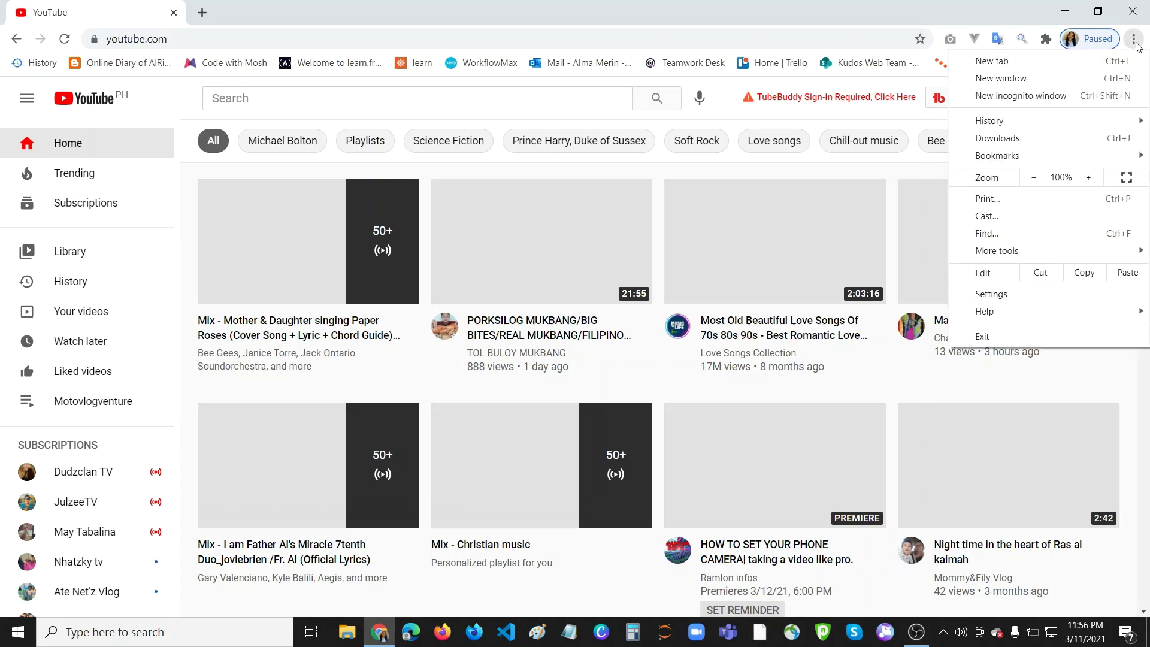
{"action": "mouse_move", "coordinate": [1017, 255]}
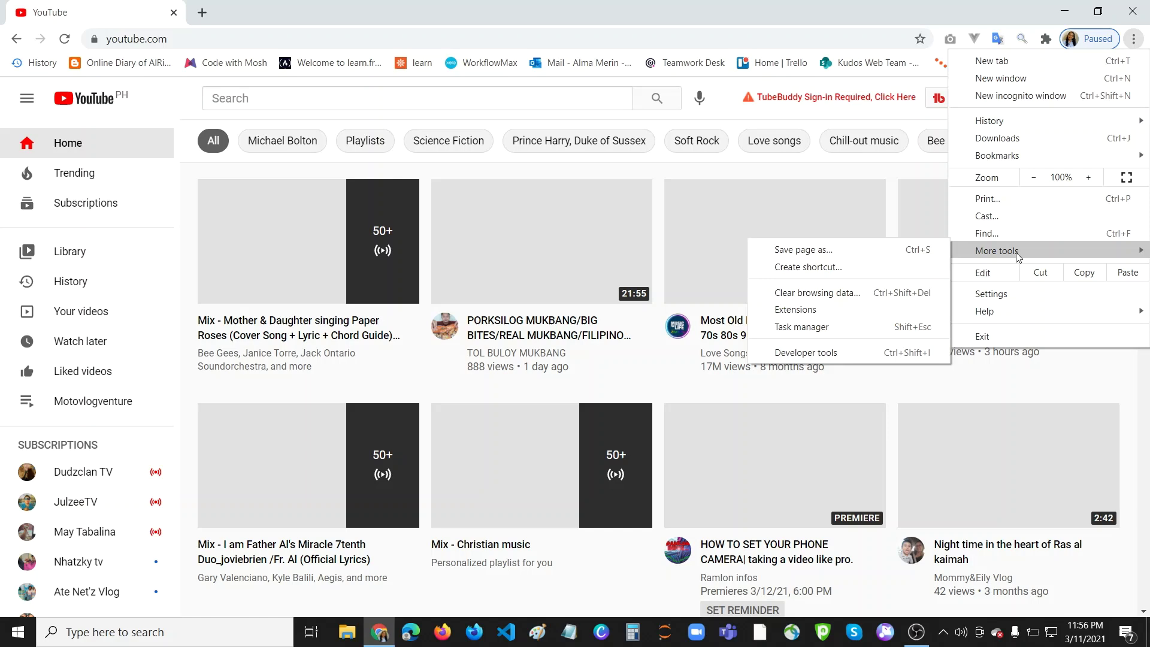
{"action": "left_click", "coordinate": [844, 294]}
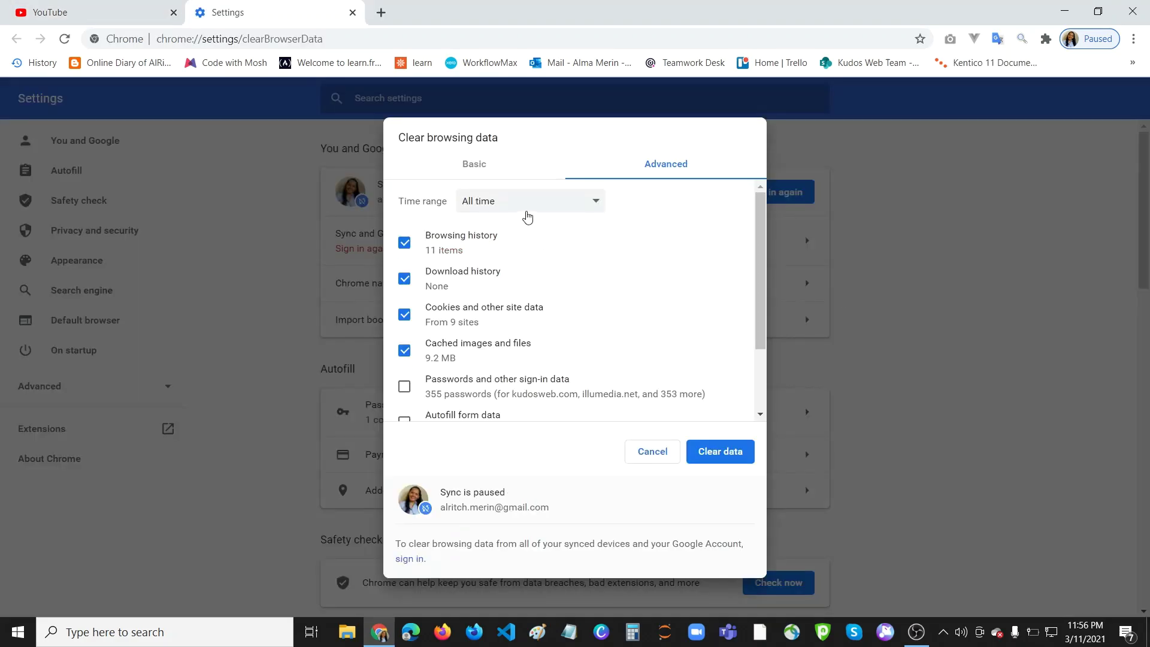
{"action": "left_click", "coordinate": [528, 211]}
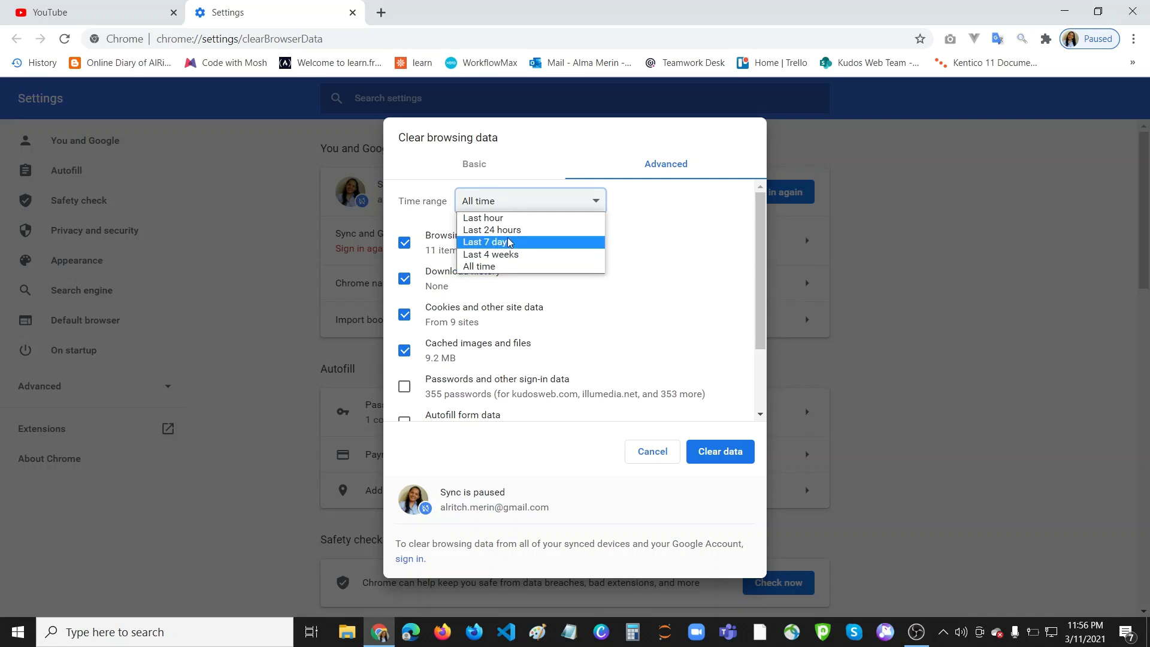
{"action": "left_click", "coordinate": [487, 268]}
{"action": "left_click", "coordinate": [719, 459]}
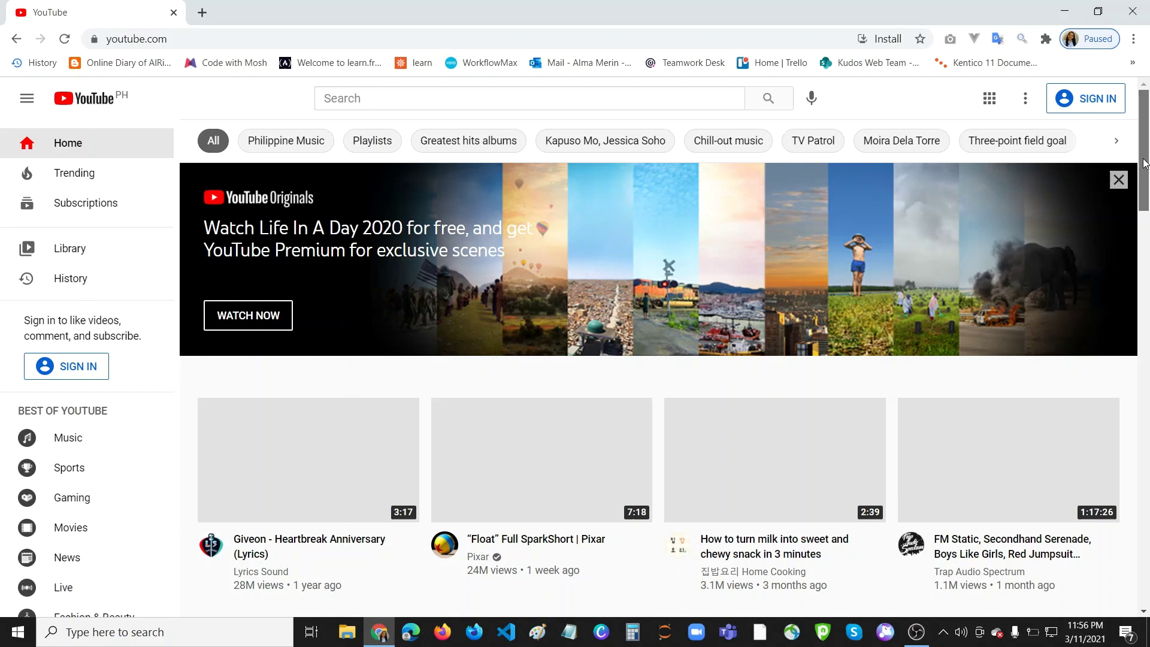
Scroll YouTube to confirm thumbnails are still blank, then show the taskbar network connections list
{"action": "scroll", "coordinate": [1143, 261], "scroll_direction": "down", "scroll_amount": 3}
{"action": "left_click_drag", "start_coordinate": [1144, 261], "coordinate": [1145, 138]}
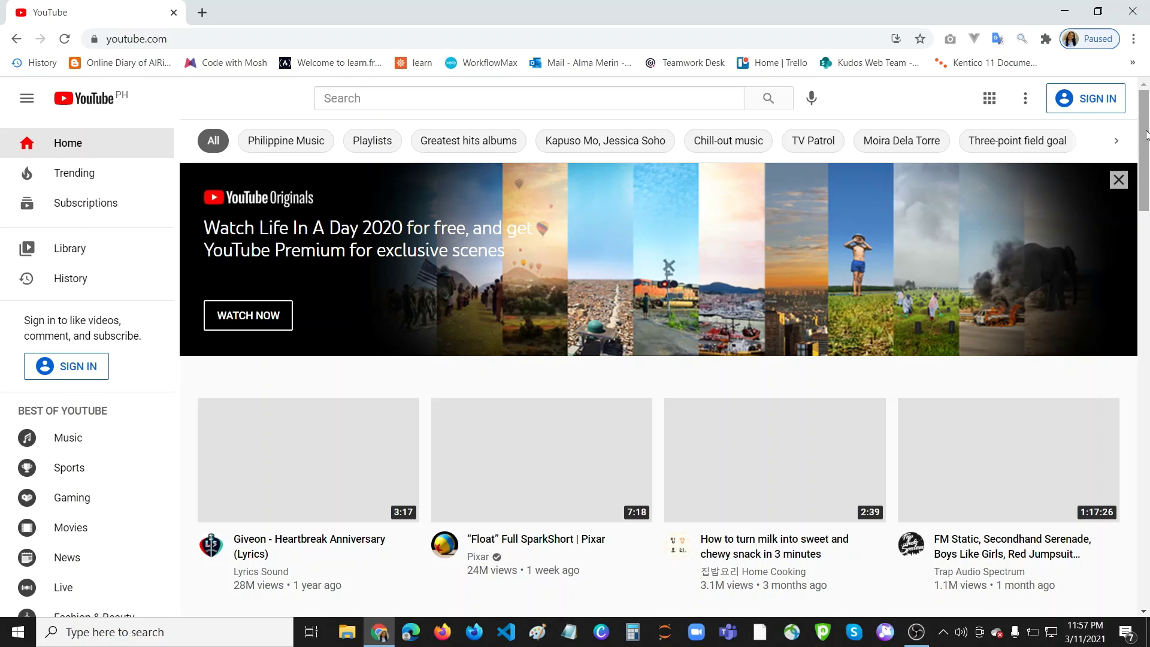
{"action": "left_click", "coordinate": [1051, 632]}
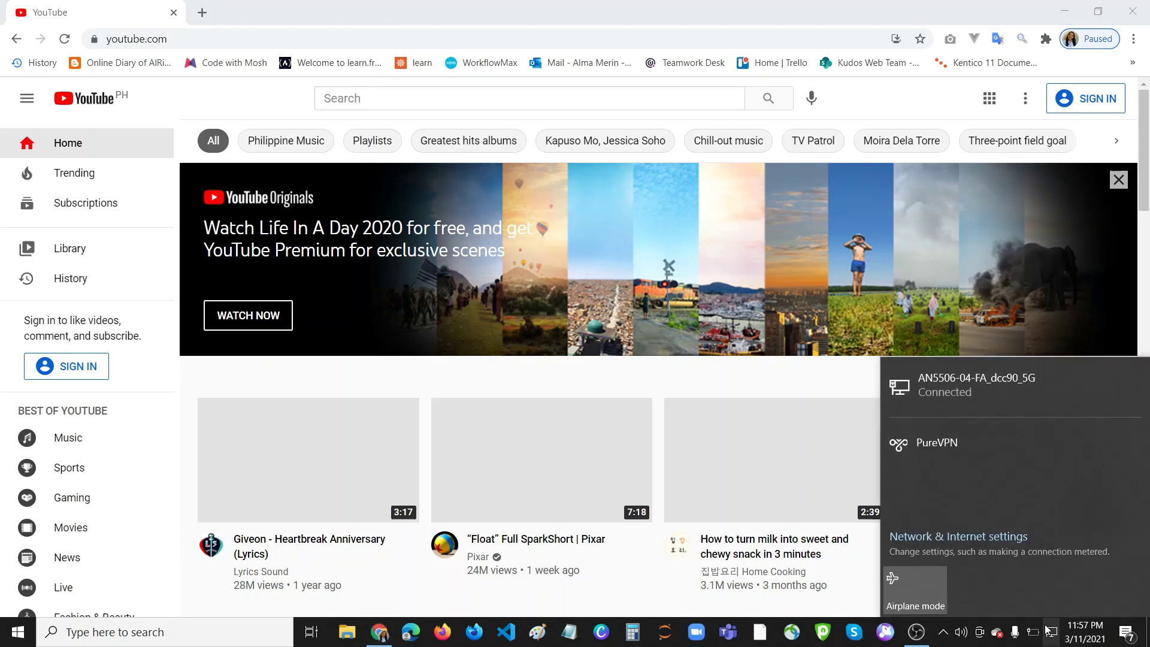
Go from Network & Internet settings through Ethernet to the adapter list in Network Connections
{"action": "left_click", "coordinate": [960, 538]}
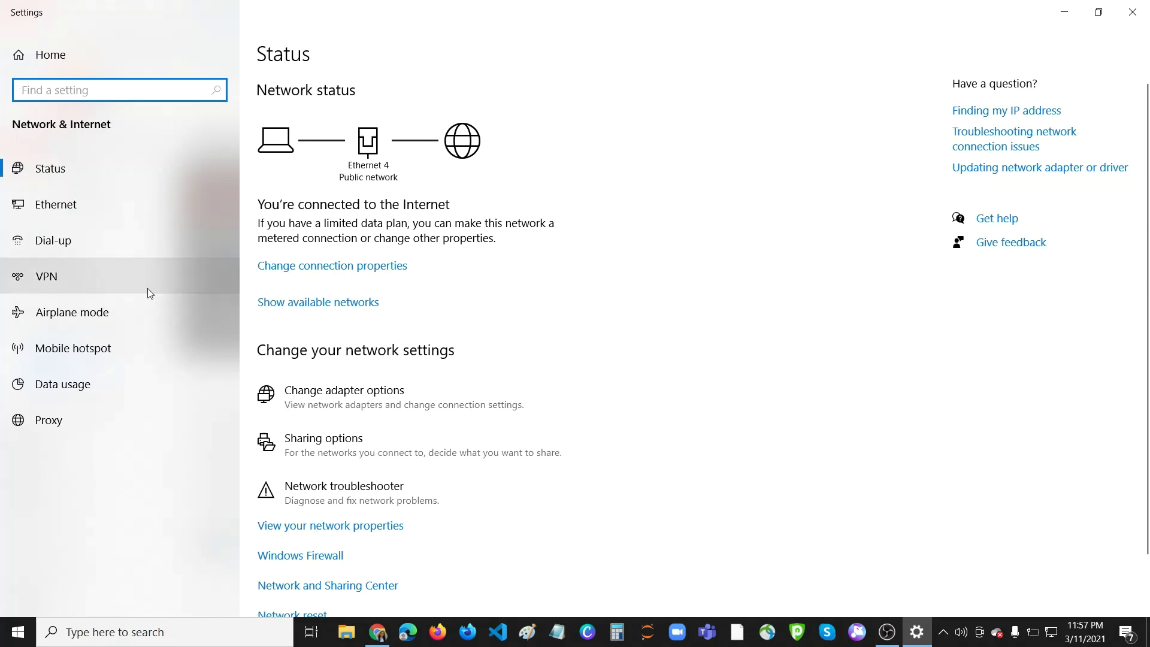
{"action": "left_click", "coordinate": [50, 213]}
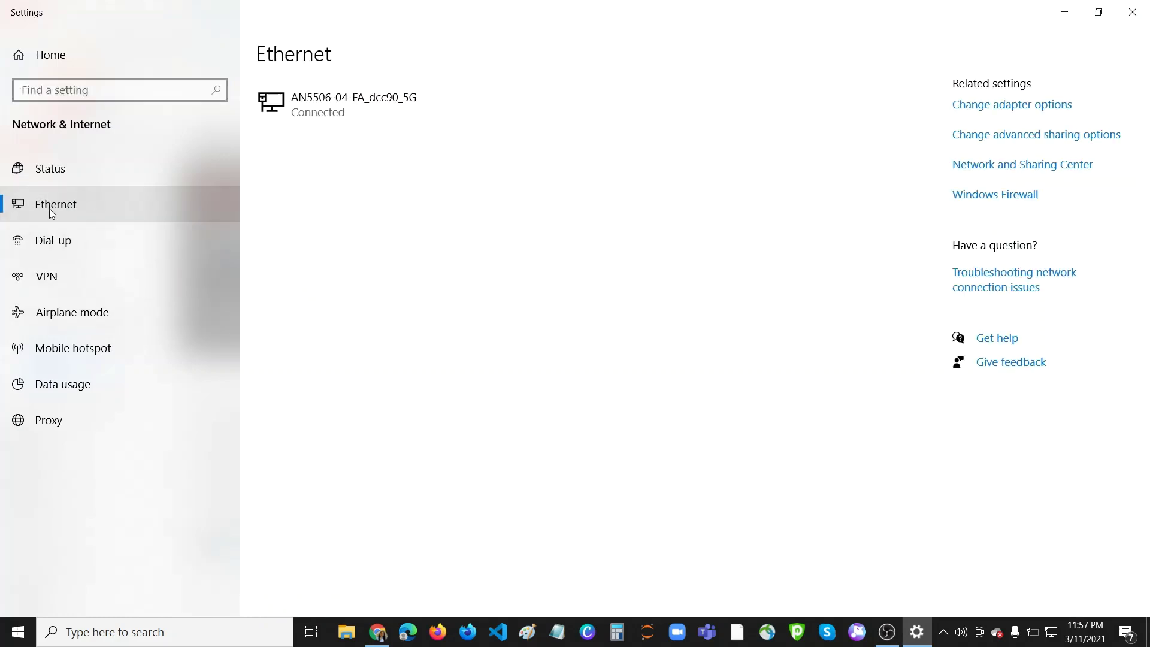
{"action": "left_click", "coordinate": [999, 111]}
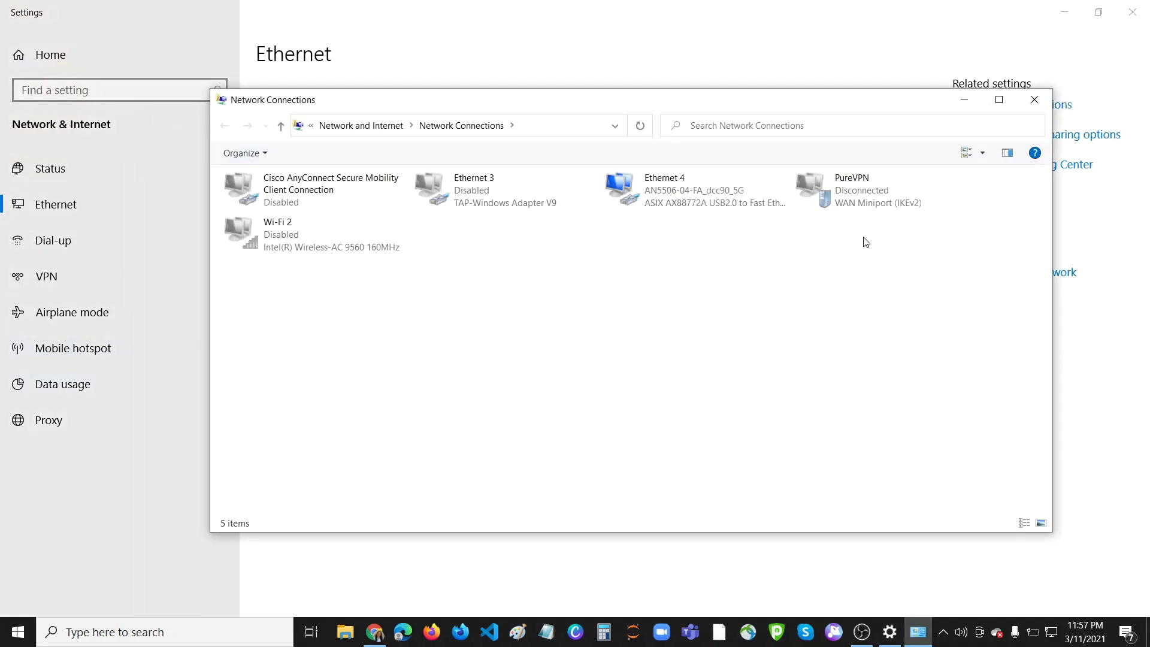
Open Ethernet 4's Properties and select Internet Protocol Version 4 (TCP/IPv4)
{"action": "left_click", "coordinate": [669, 209]}
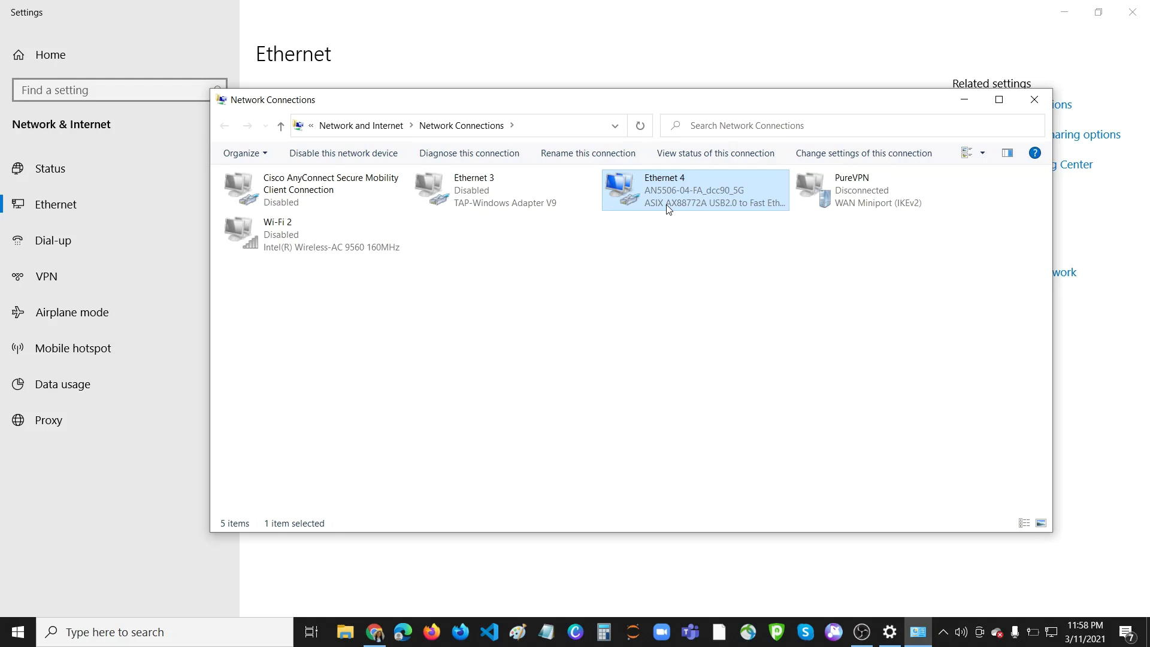
{"action": "right_click", "coordinate": [669, 209]}
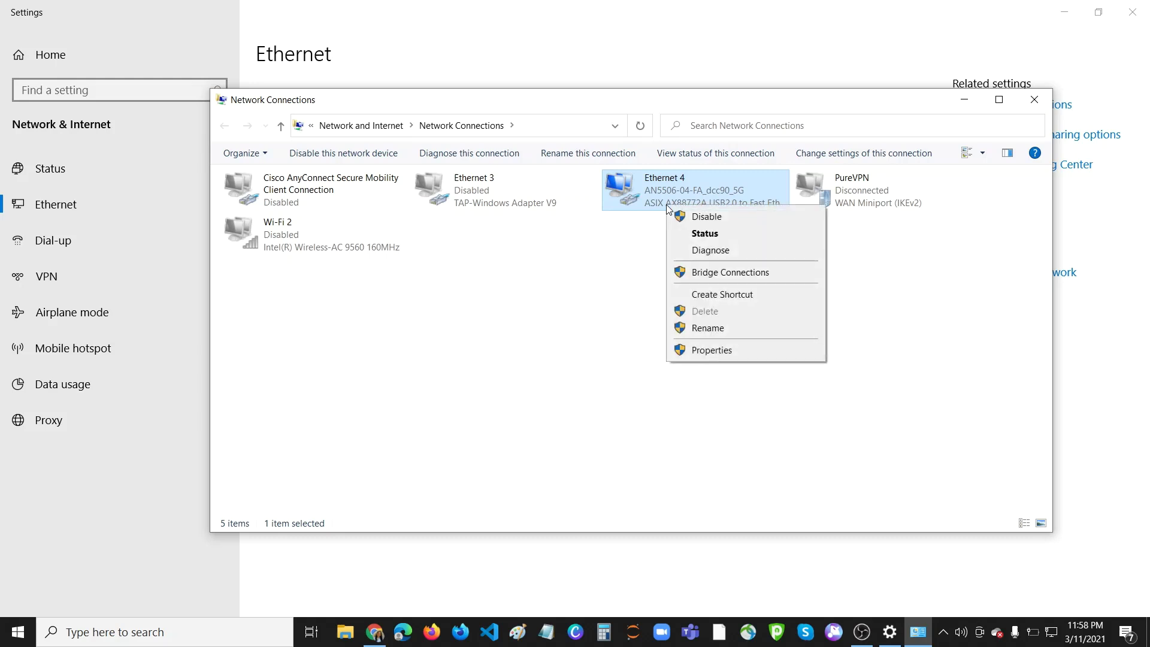
{"action": "left_click", "coordinate": [627, 260]}
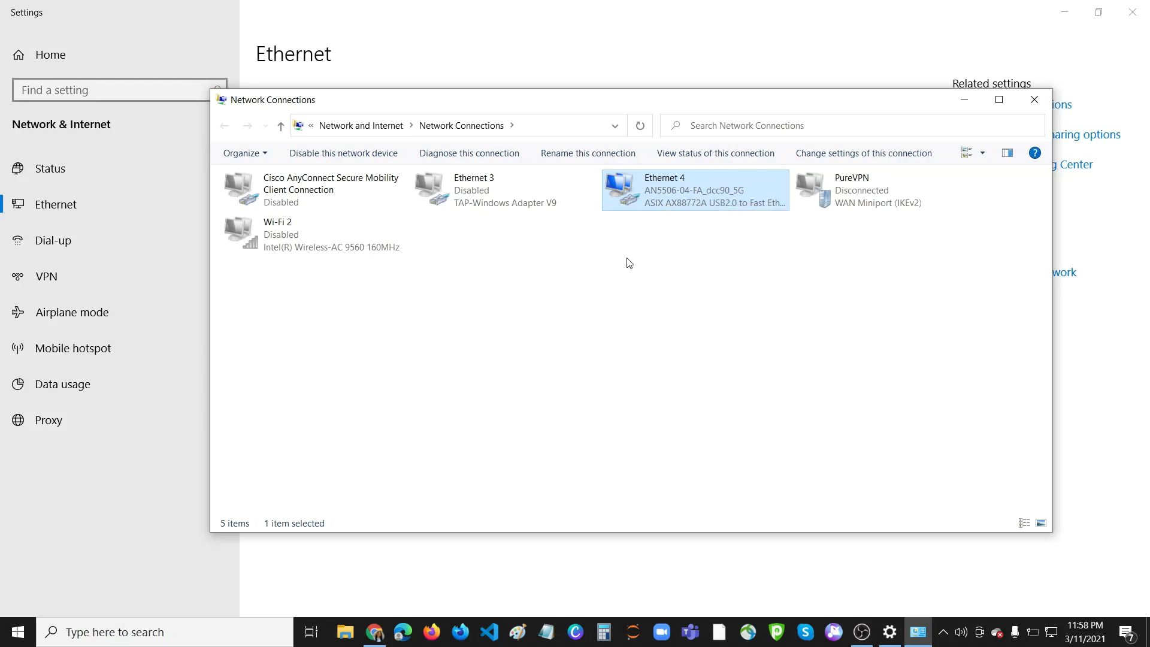
{"action": "left_click", "coordinate": [671, 209]}
{"action": "right_click", "coordinate": [671, 209]}
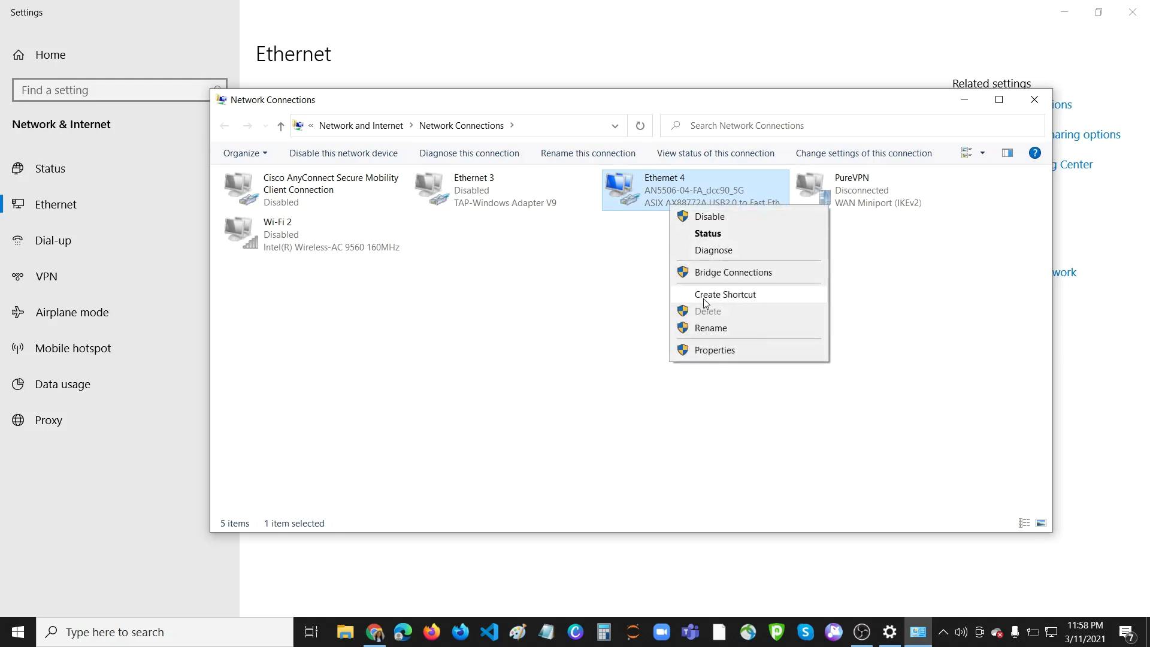
{"action": "left_click", "coordinate": [710, 354]}
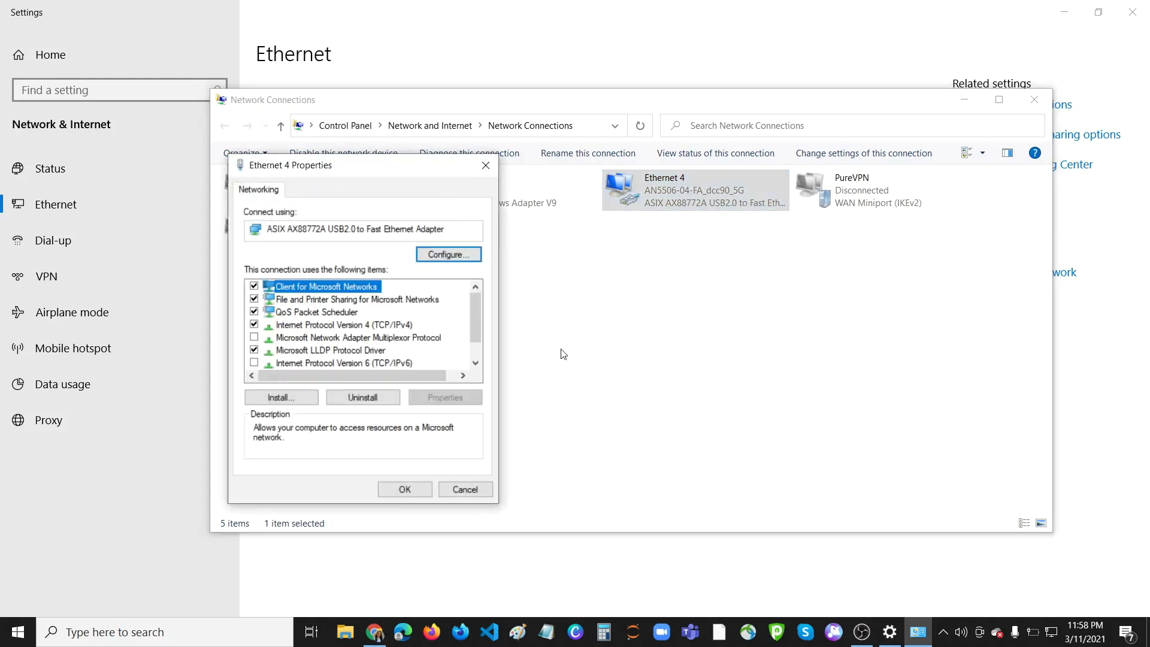
{"action": "left_click", "coordinate": [346, 327]}
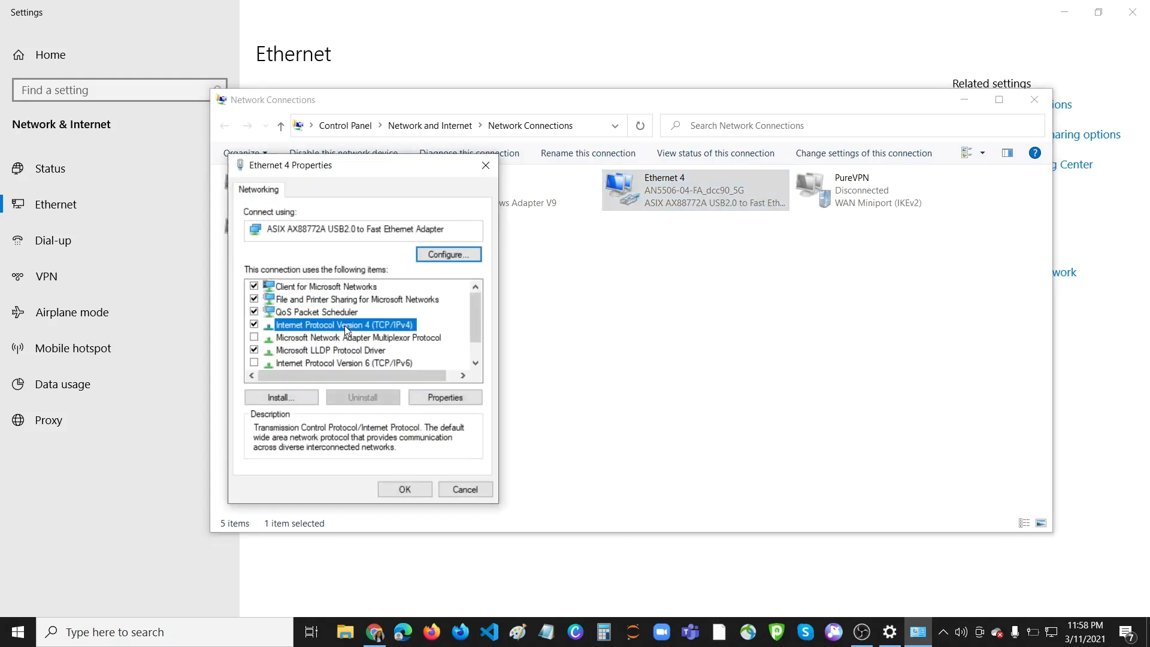
Manually set Ethernet 4's IPv4 DNS to preferred 8.8.8.8 and alternate 8.8.1.1, and apply it
{"action": "left_click", "coordinate": [445, 397]}
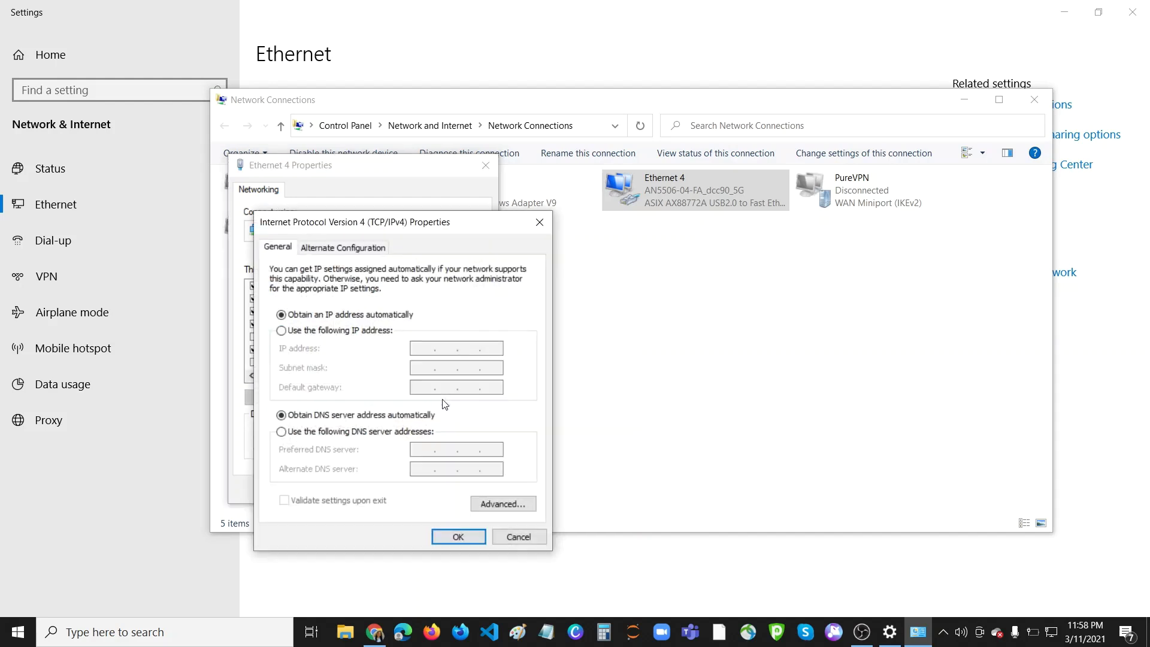
{"action": "left_click", "coordinate": [281, 431]}
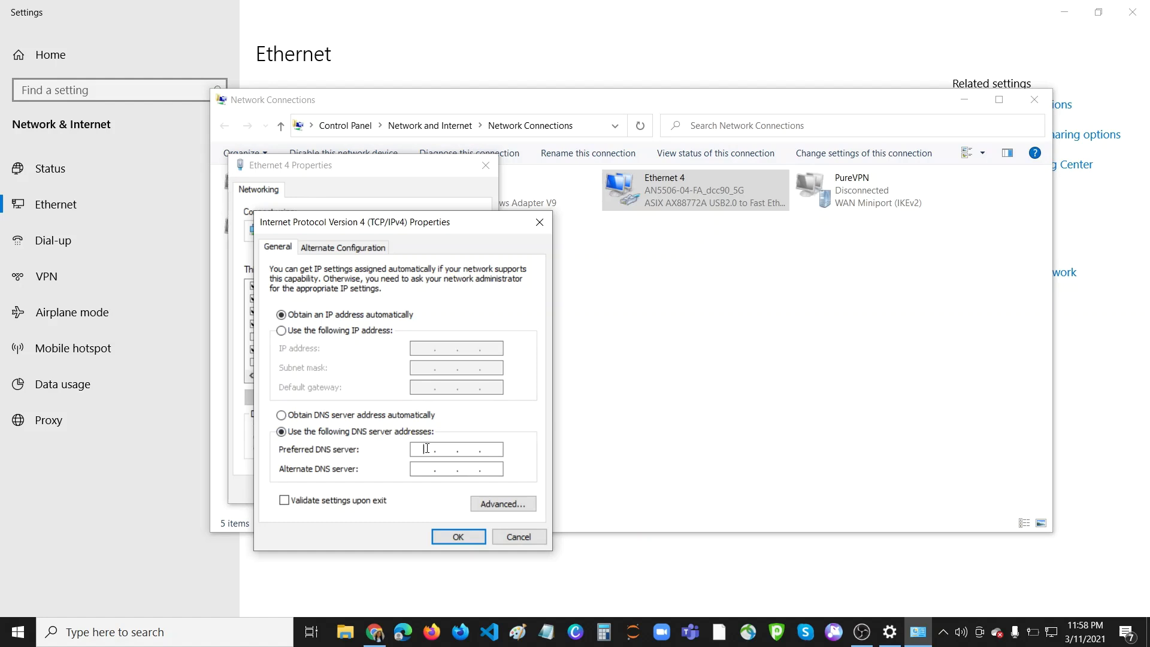
{"action": "type", "text": "8"}
{"action": "left_click", "coordinate": [450, 449]}
{"action": "type", "text": "8.8.8"}
{"action": "left_click", "coordinate": [424, 470]}
{"action": "type", "text": "8.8.8."}
{"action": "key", "text": "BackSpace"}
{"action": "key", "text": "BackSpace"}
{"action": "type", "text": "1"}
{"action": "left_click", "coordinate": [459, 537]}
Close Ethernet 4 Properties, Network Connections and Settings, then scroll YouTube to see thumbnails loading
{"action": "left_click", "coordinate": [402, 494]}
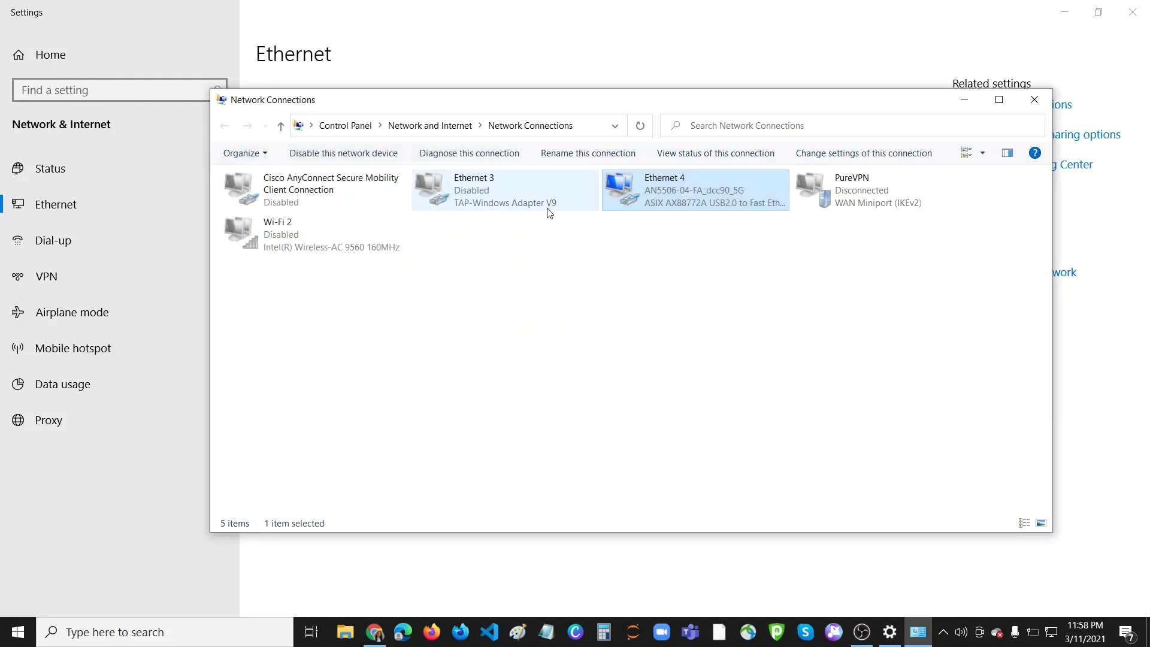
{"action": "left_click", "coordinate": [1049, 104]}
{"action": "left_click", "coordinate": [1132, 12]}
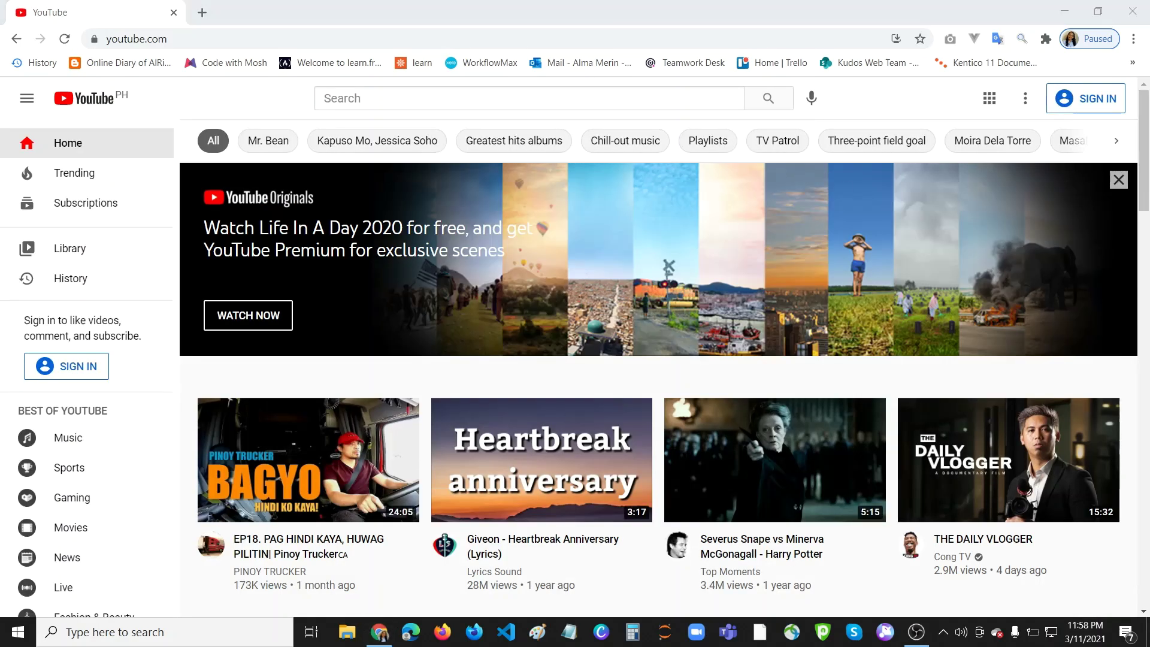
{"action": "left_click_drag", "start_coordinate": [1149, 162], "coordinate": [1146, 103]}
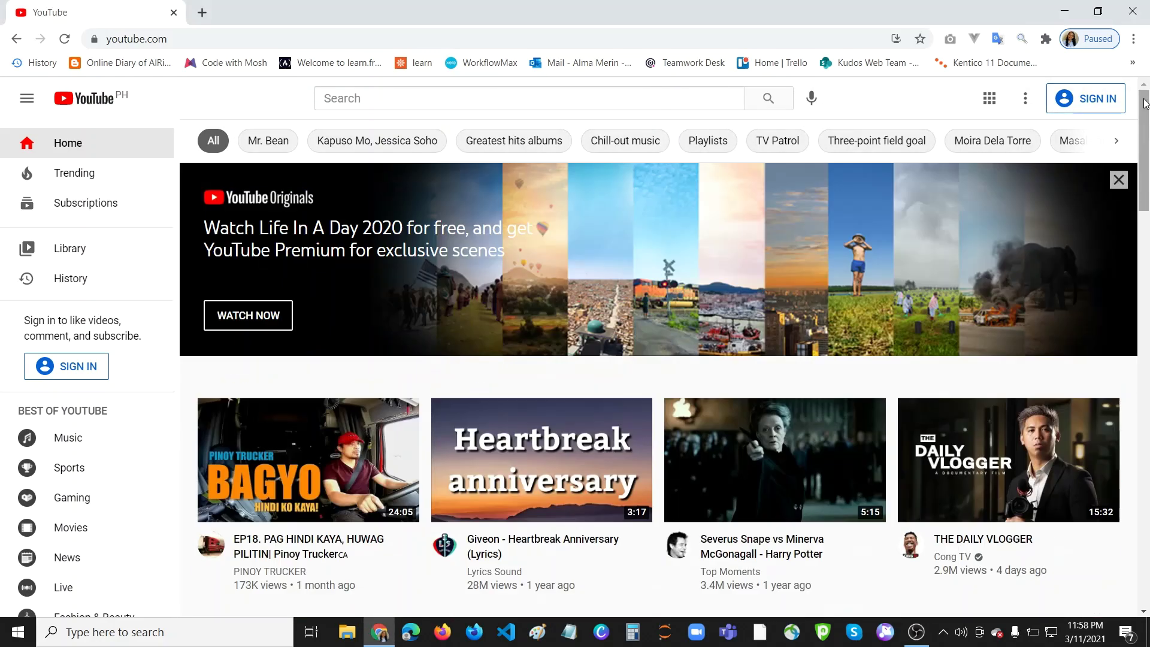